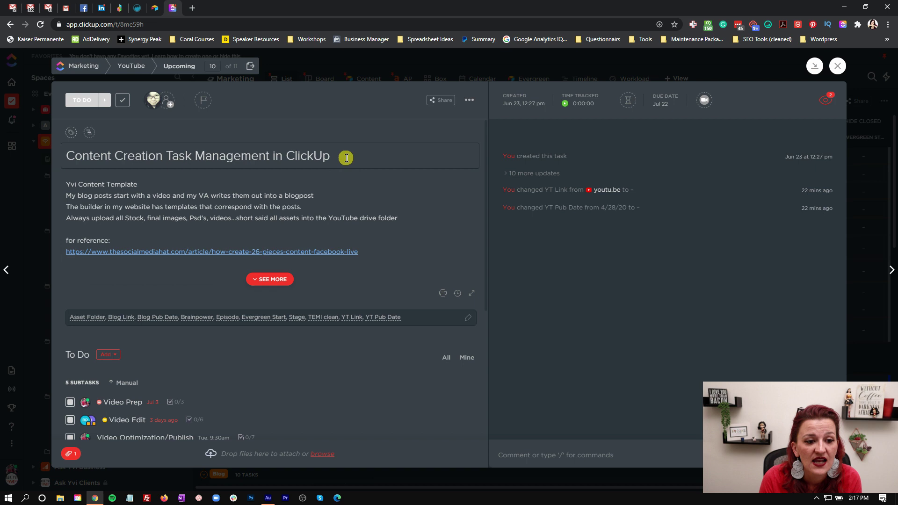
Expand the task description to show the embedded YouTube video, then review the five subtasks and the doc attachment.
triple_click(66, 155)
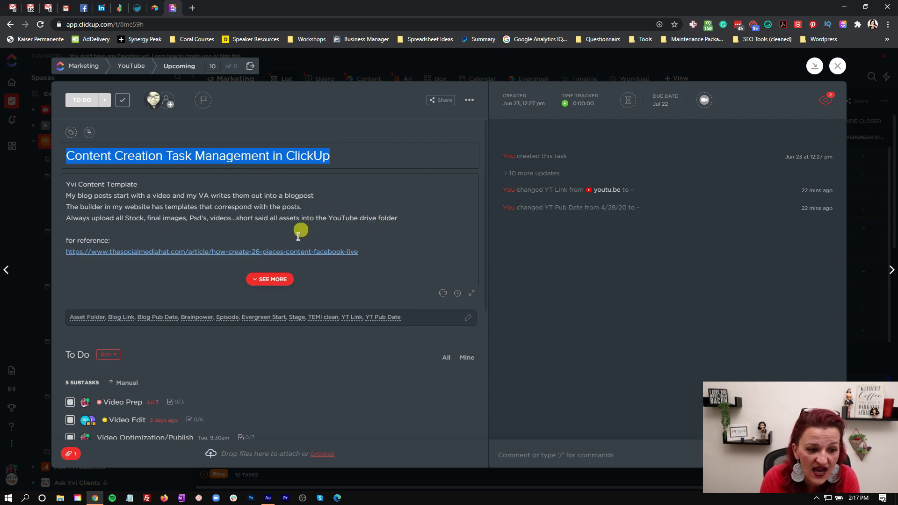
click(270, 283)
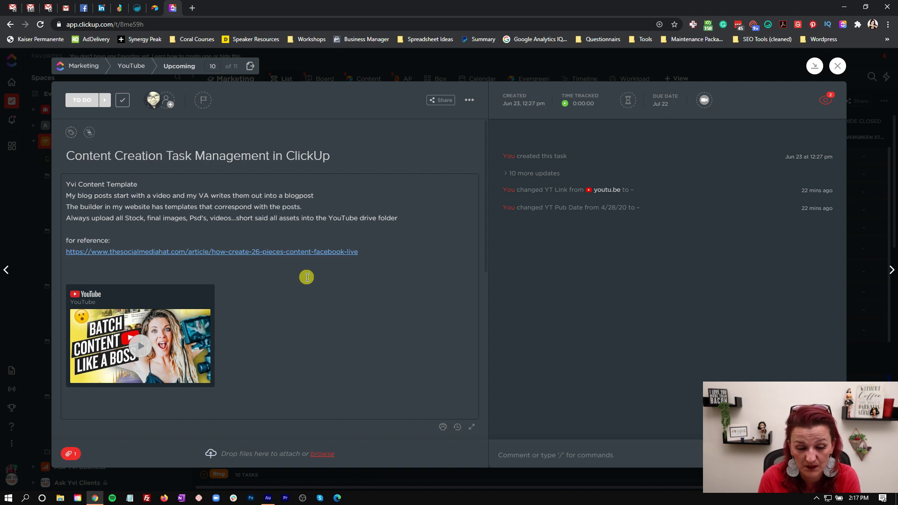
scroll(307, 278, down, 3)
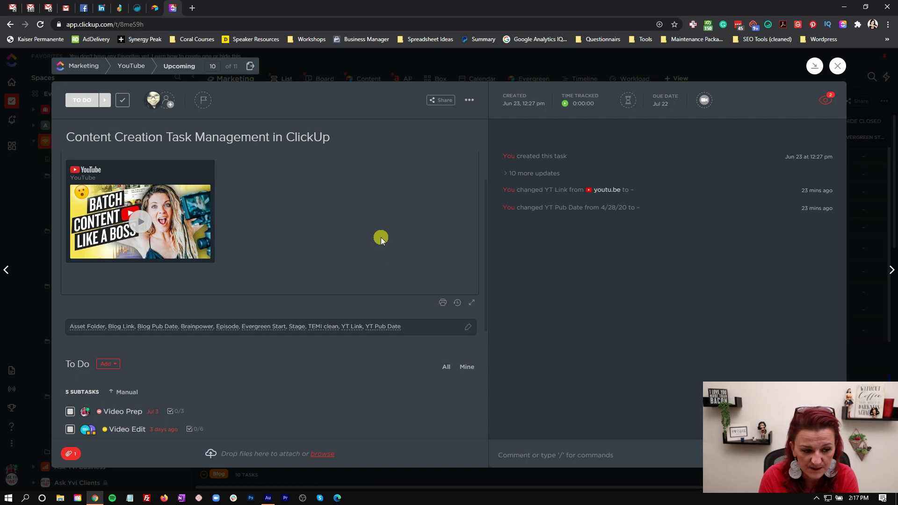
scroll(380, 236, down, 5)
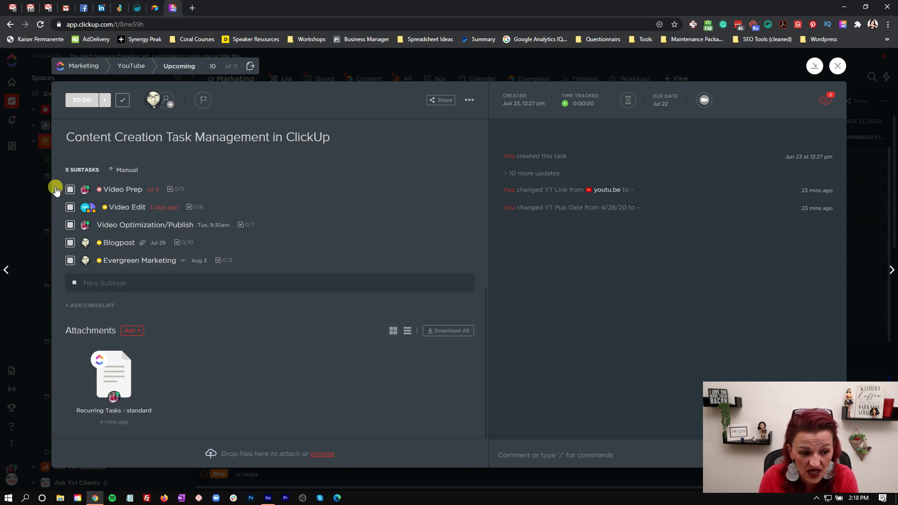
mouse_move(119, 373)
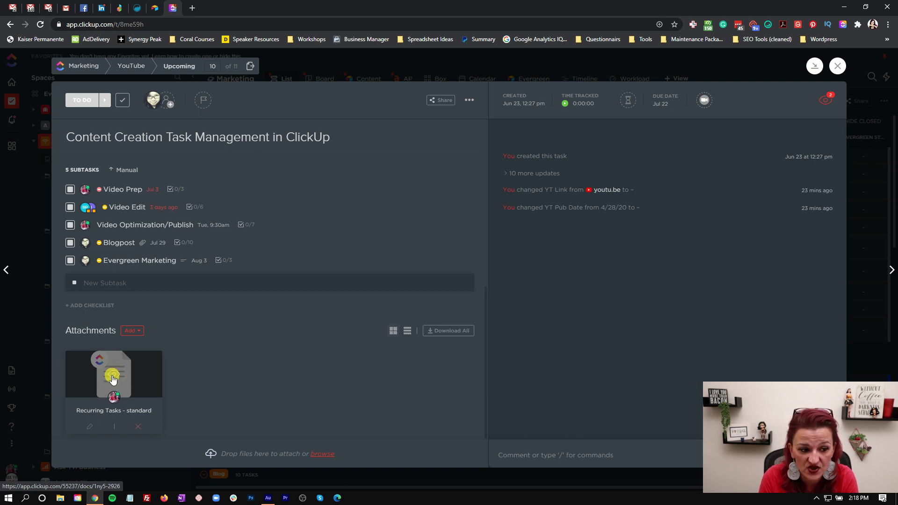
click(112, 379)
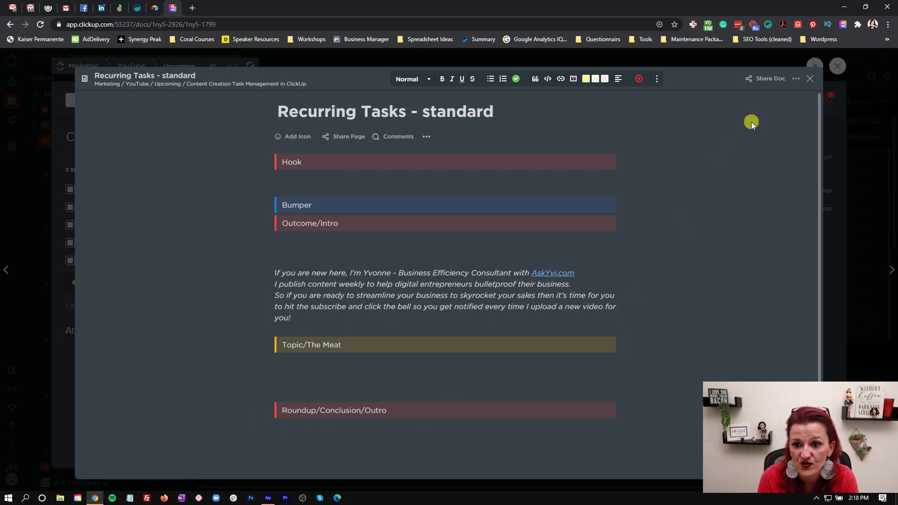
Close the Recurring Tasks doc and scroll back up to the Content Creation task header.
click(808, 79)
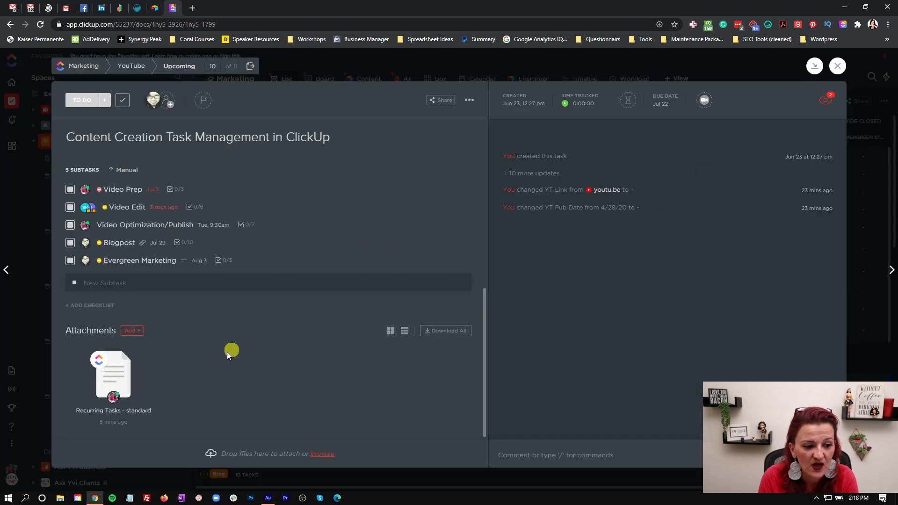
mouse_move(111, 360)
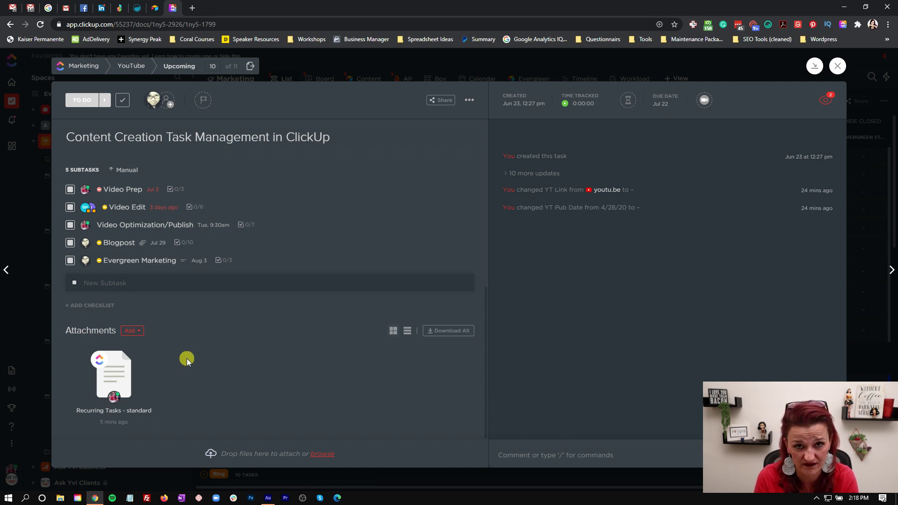
scroll(97, 304, up, 3)
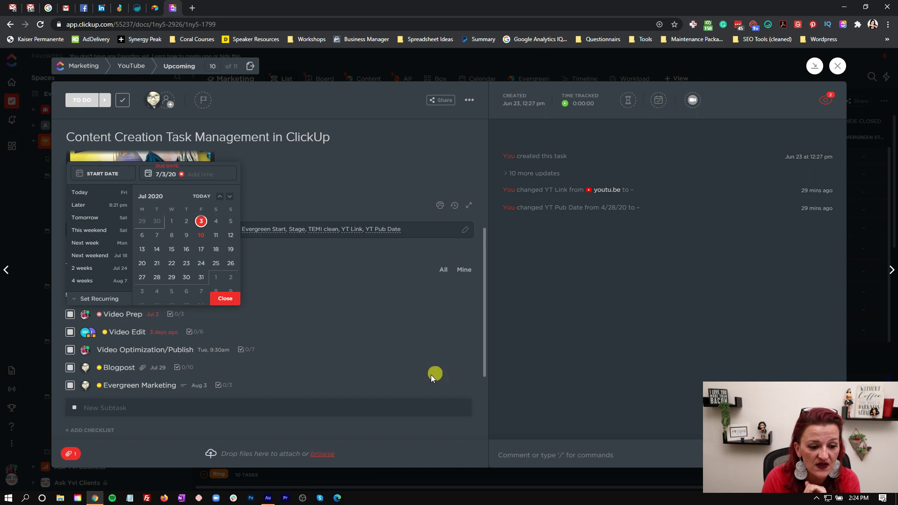
click(322, 419)
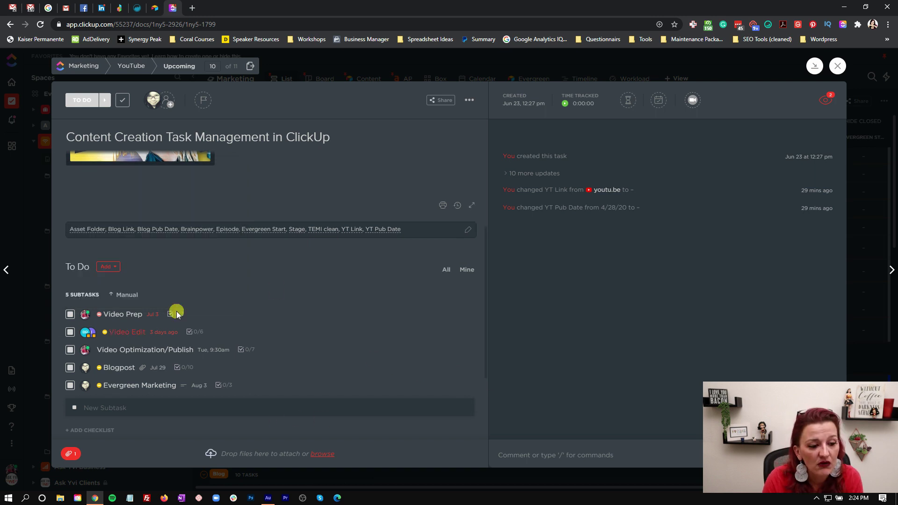
click(119, 318)
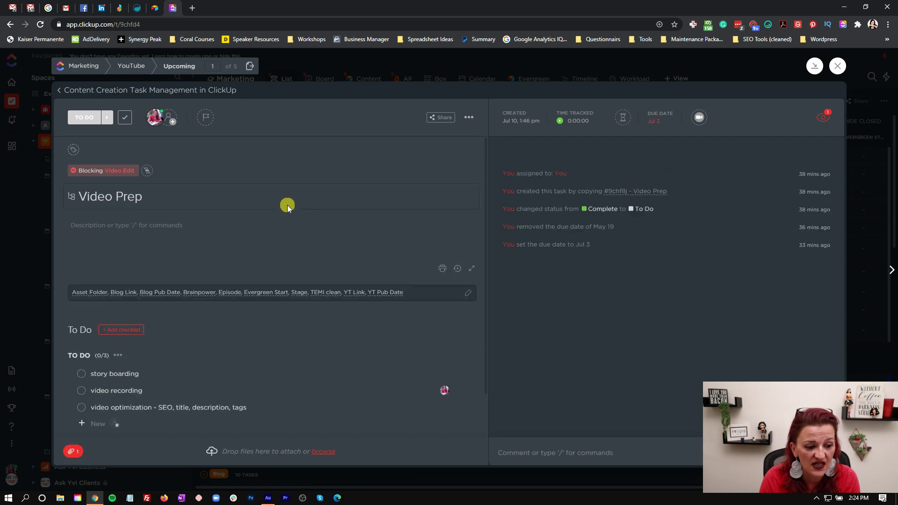
scroll(187, 280, down, 1)
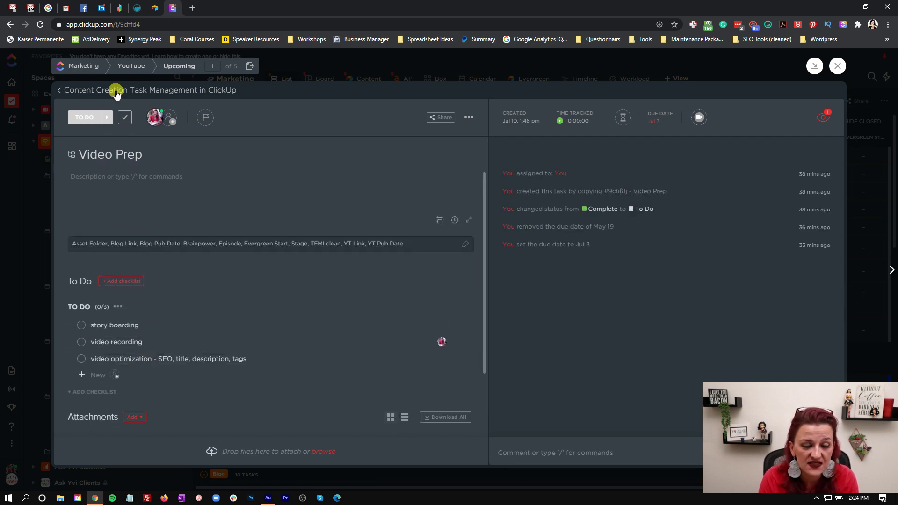
click(116, 92)
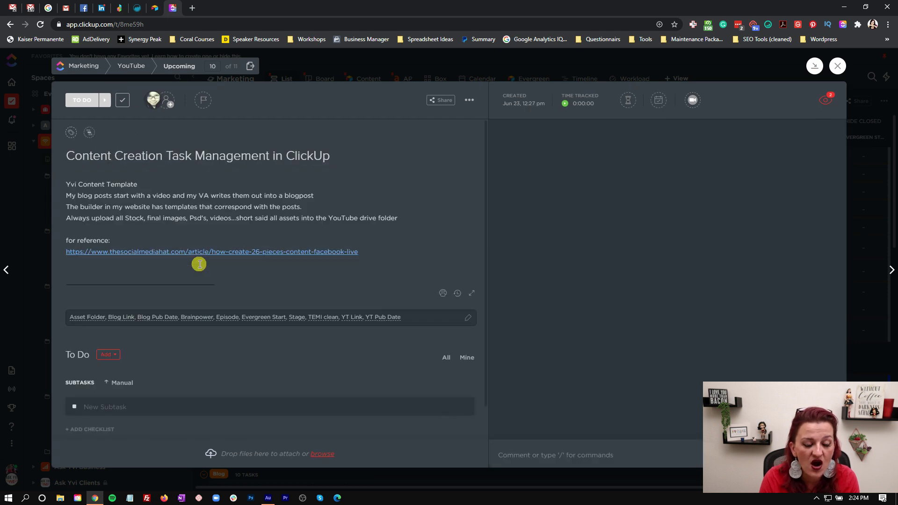
scroll(200, 304, down, 5)
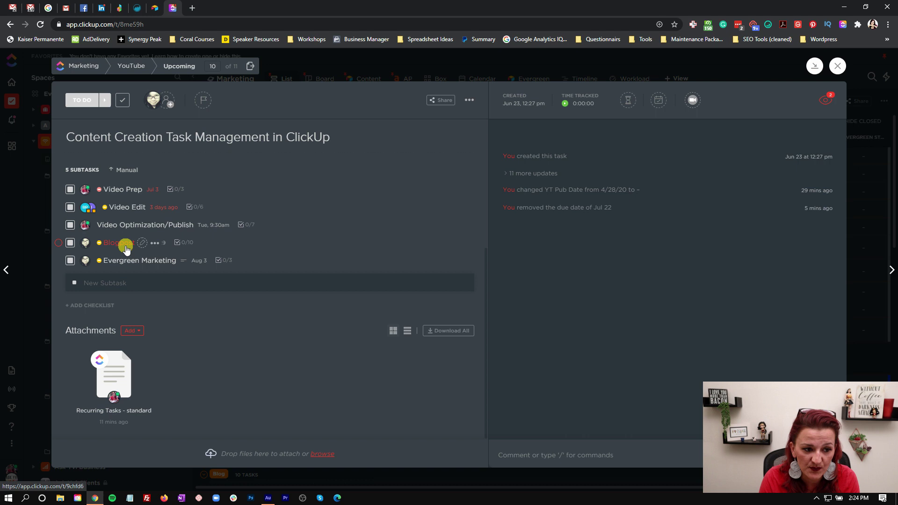
Review the Blogpost subtask's featured image checklist and attachment, then return to the parent Content Creation task.
click(126, 248)
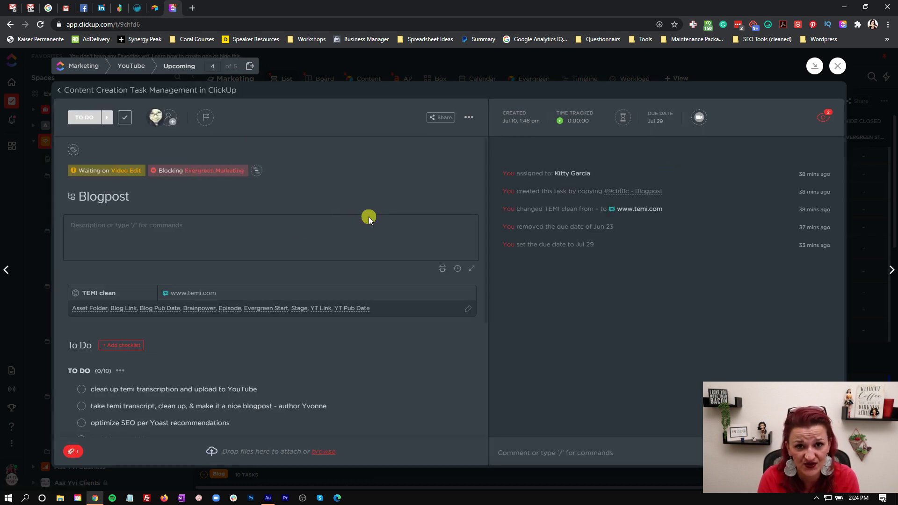
scroll(369, 217, down, 3)
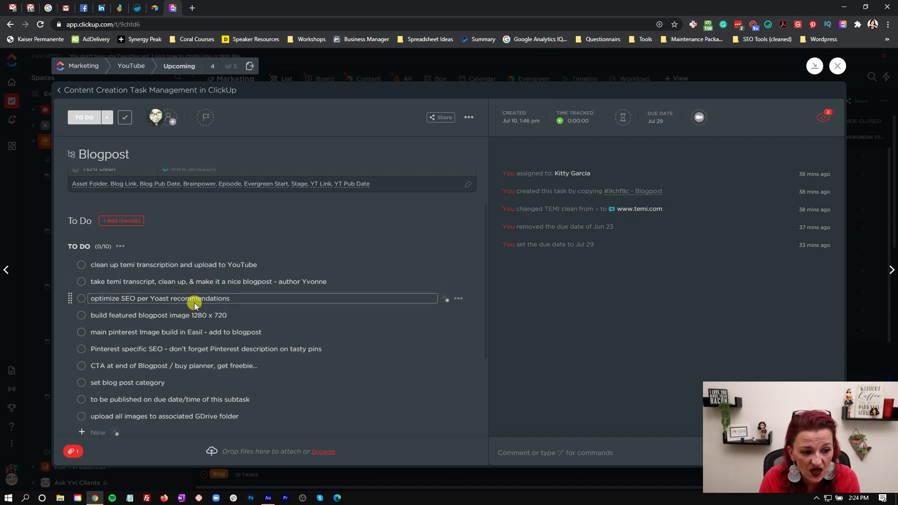
click(132, 316)
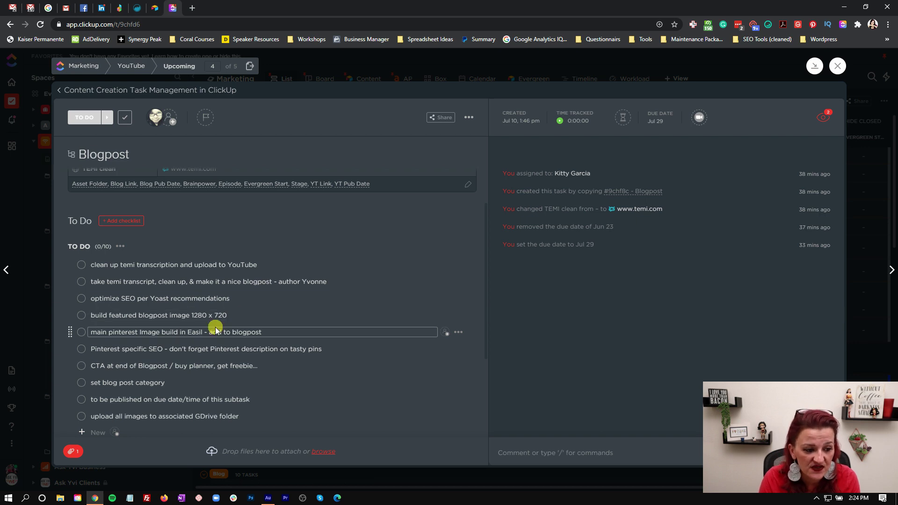
scroll(216, 330, down, 3)
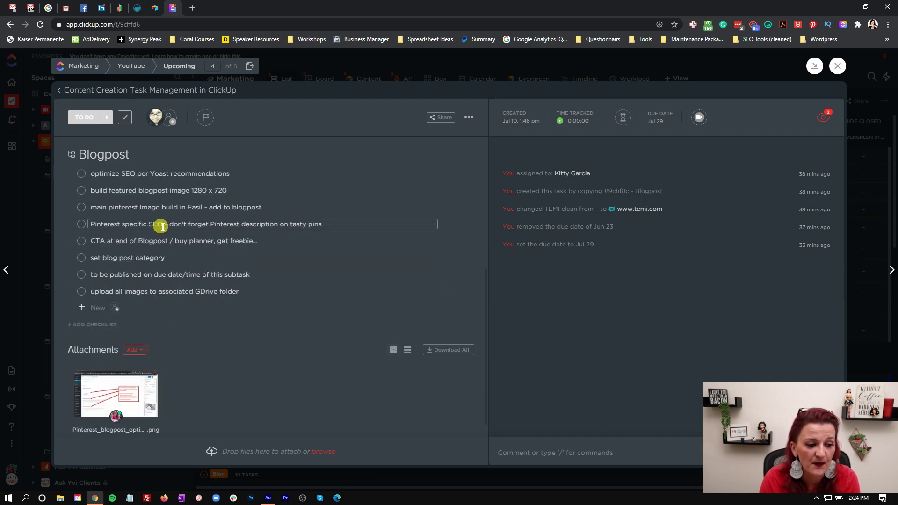
scroll(186, 335, down, 1)
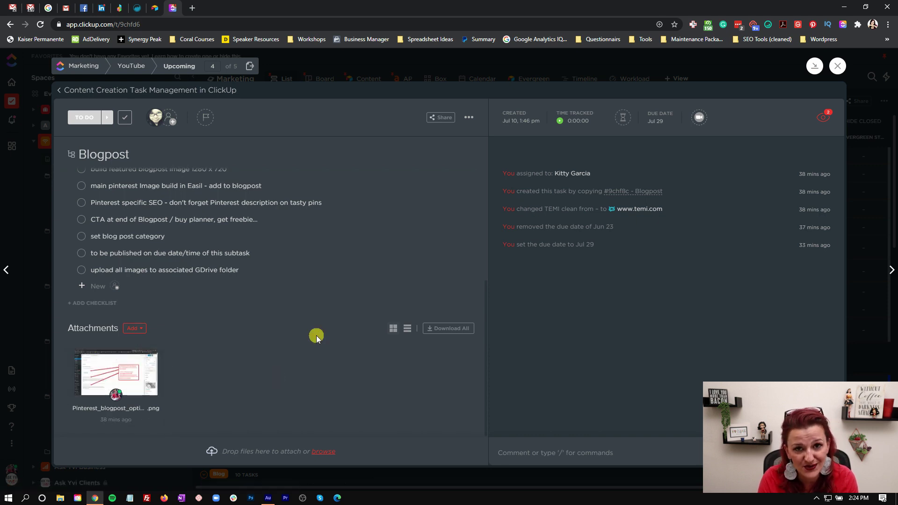
scroll(88, 209, up, 3)
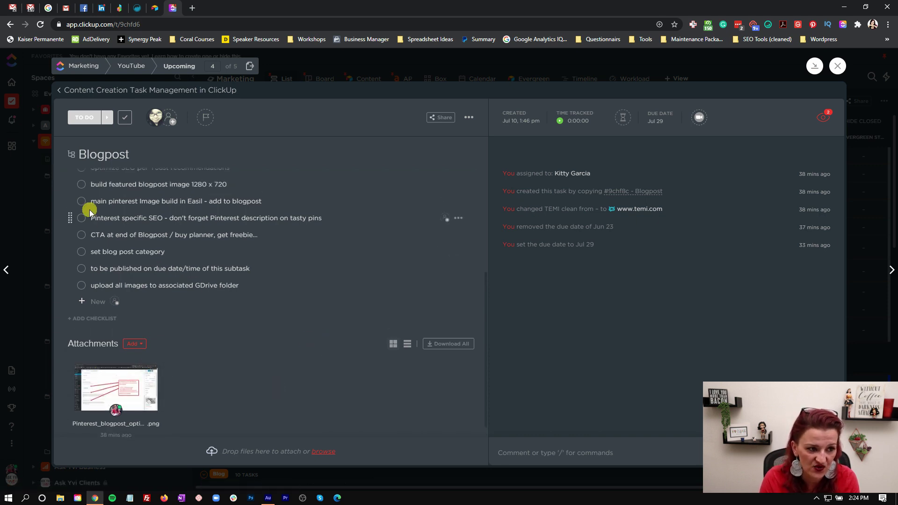
click(81, 92)
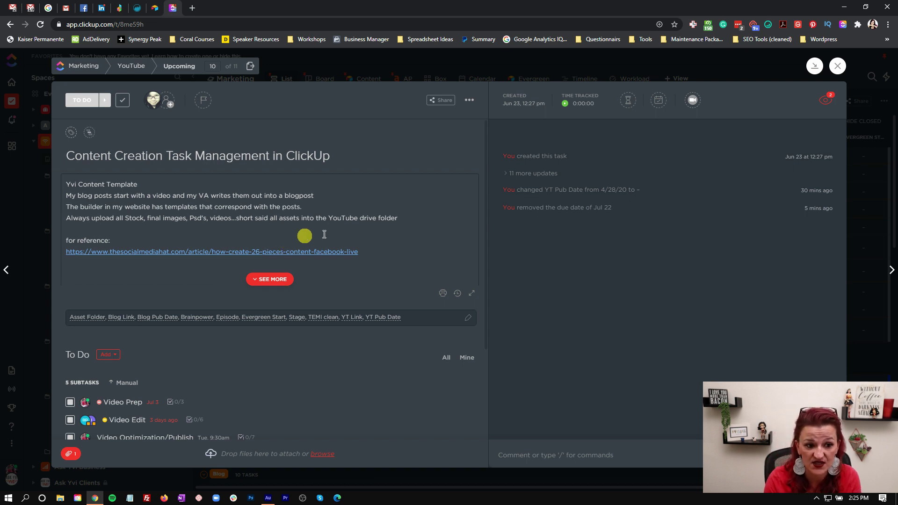
Close the Content Creation task and open Blogging Workflow in ClickUp from the Marketing list.
click(837, 68)
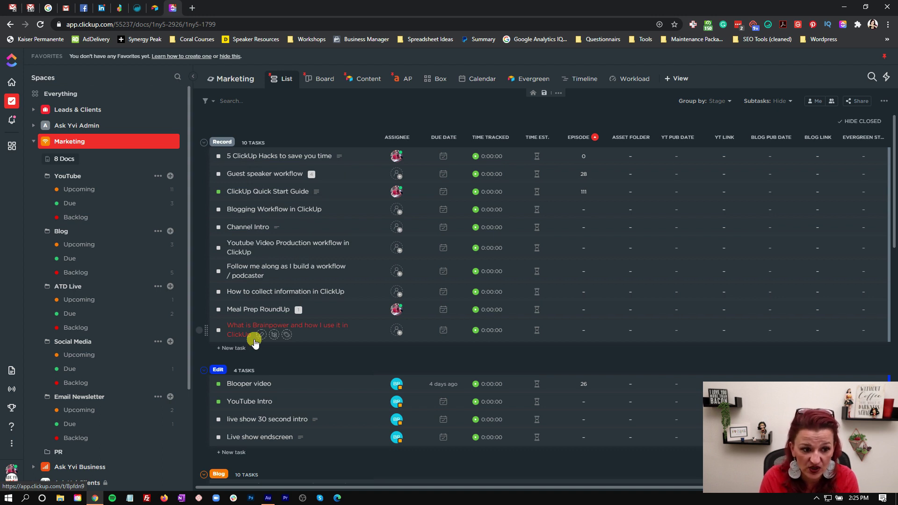
click(258, 209)
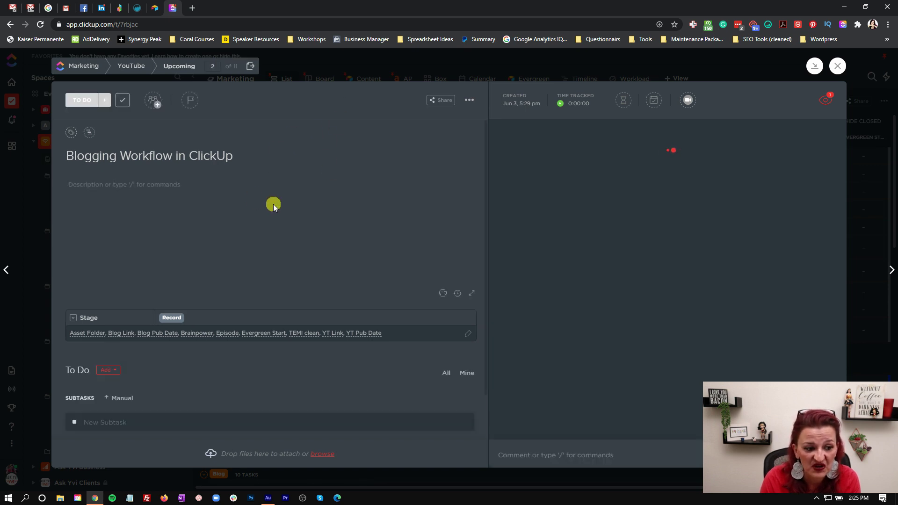
Apply the YouTube process template to the Blogging Workflow in ClickUp task.
click(469, 100)
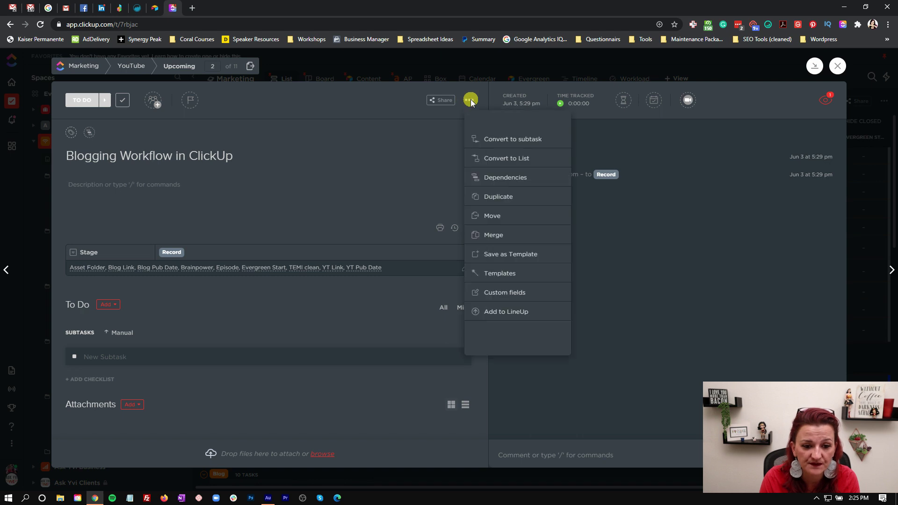
click(495, 274)
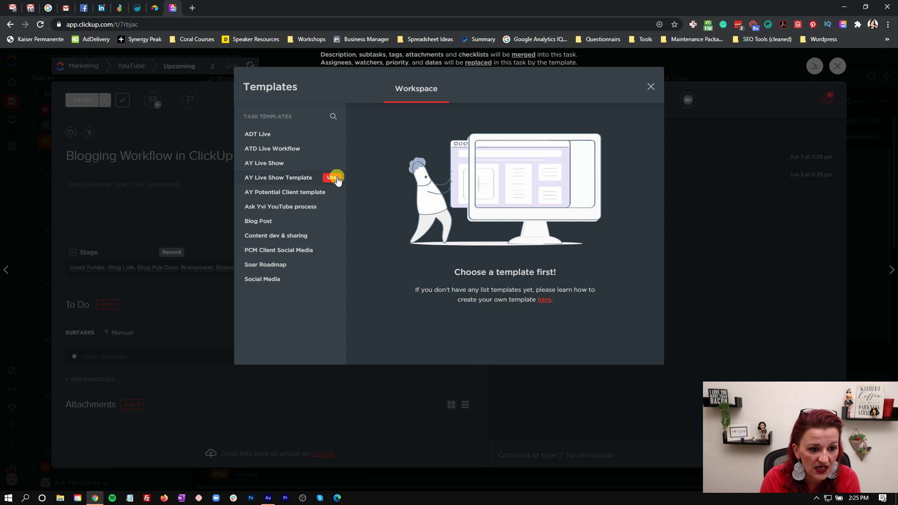
click(332, 209)
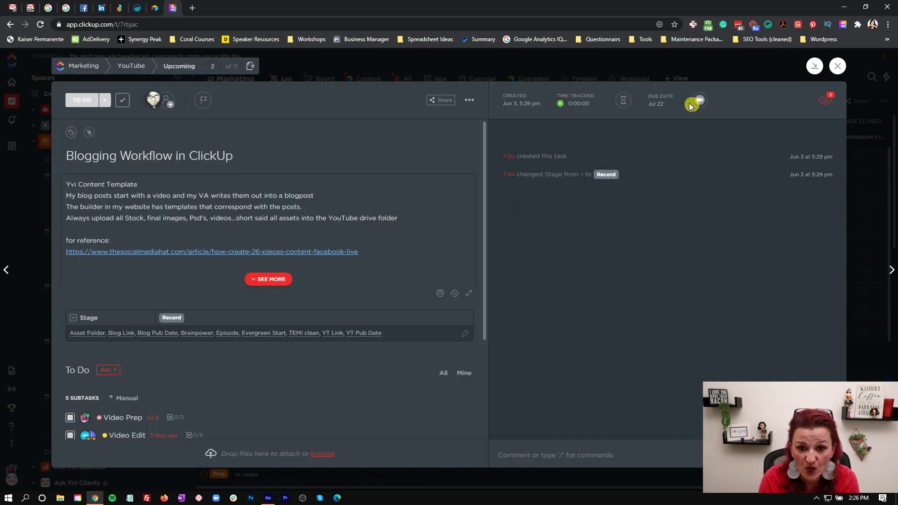
Set the due date to Sep 23 and shift the subtask dates to match.
click(656, 103)
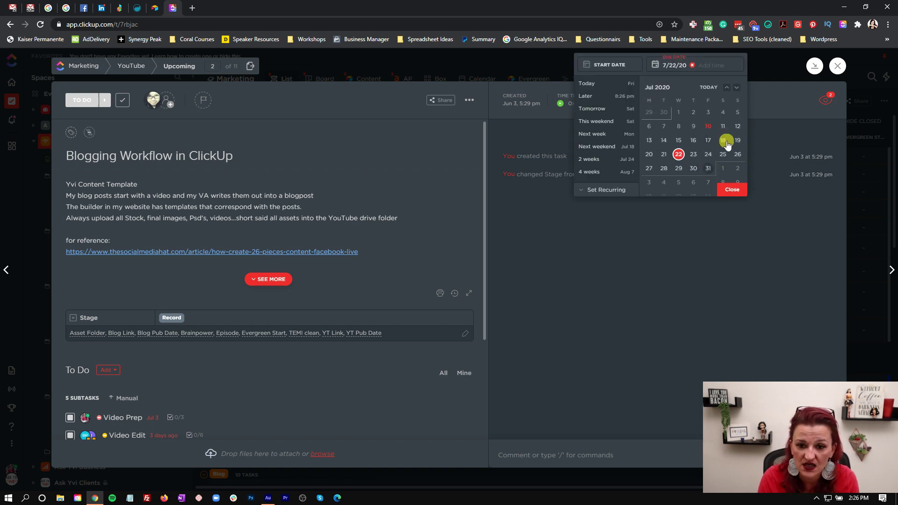
scroll(680, 145, down, 3)
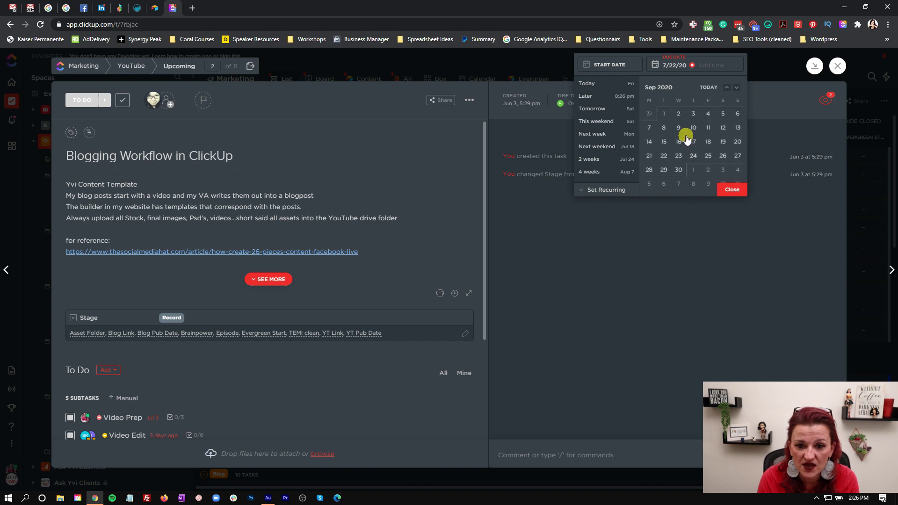
scroll(689, 147, up, 1)
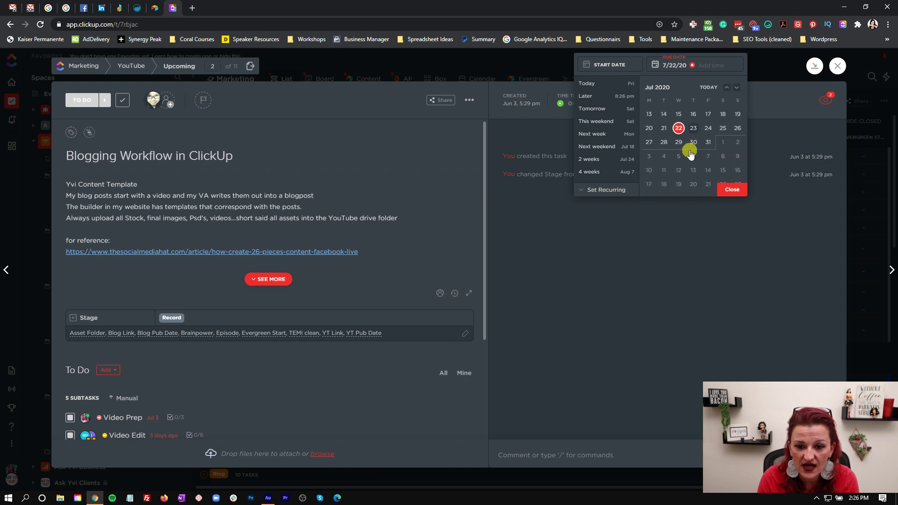
scroll(690, 155, down, 1)
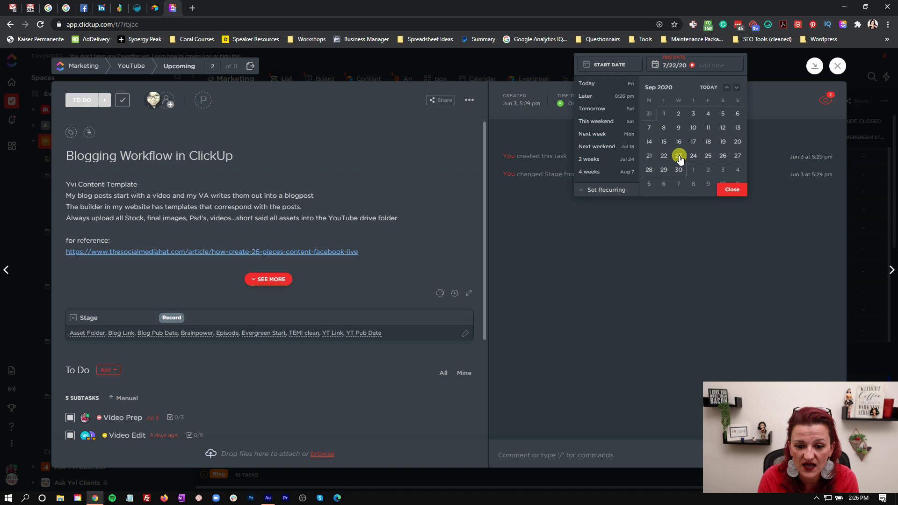
click(679, 157)
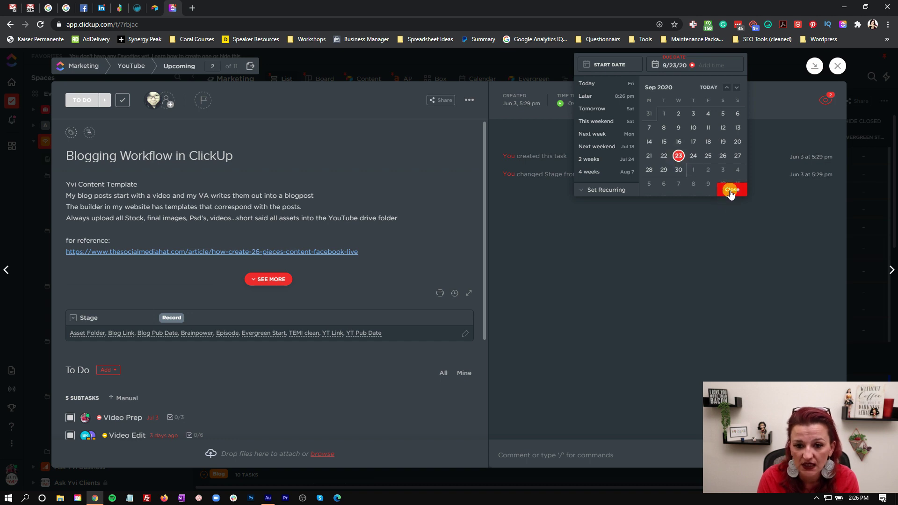
click(731, 192)
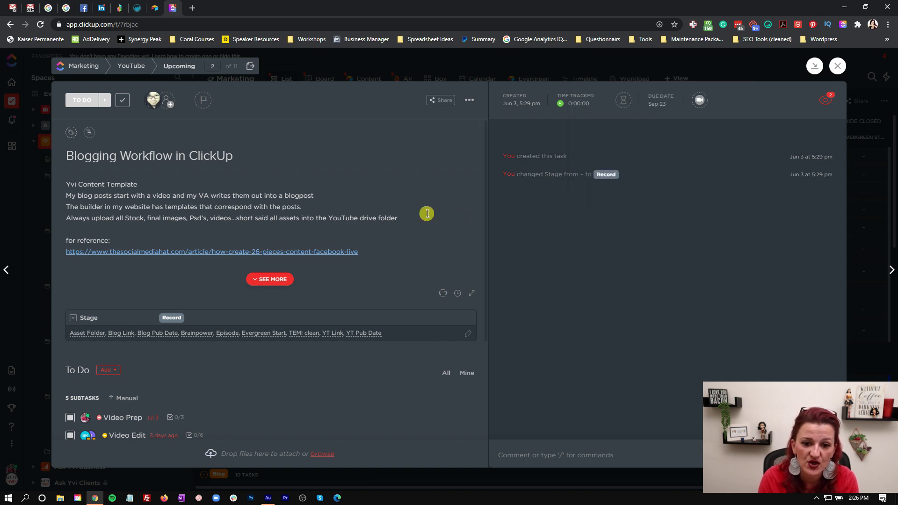
click(693, 122)
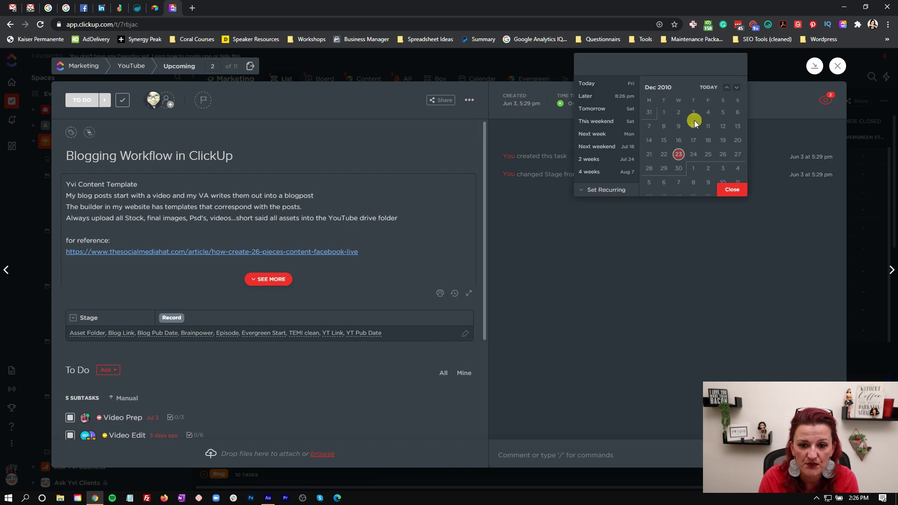
click(693, 123)
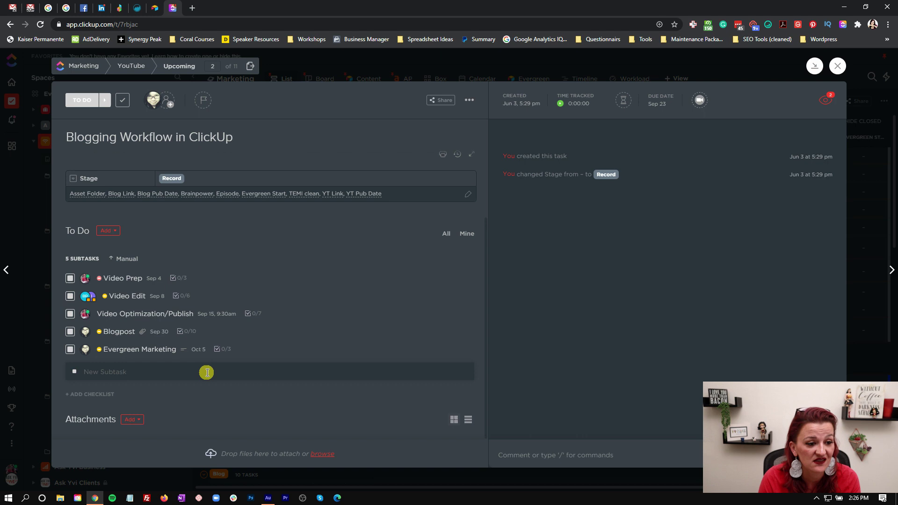
Close the Blogging Workflow task to return to the Marketing list, now showing due Sep 23.
click(837, 67)
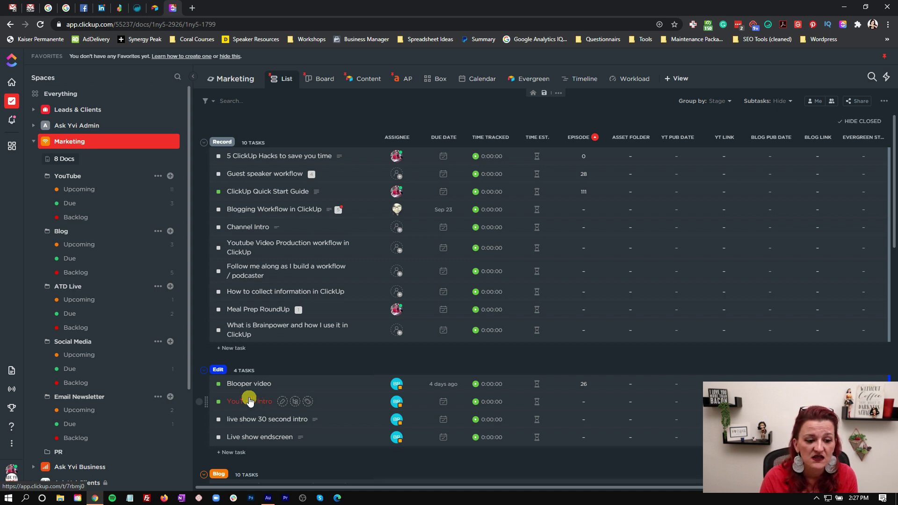
View the Marketing tasks as a board.
click(323, 82)
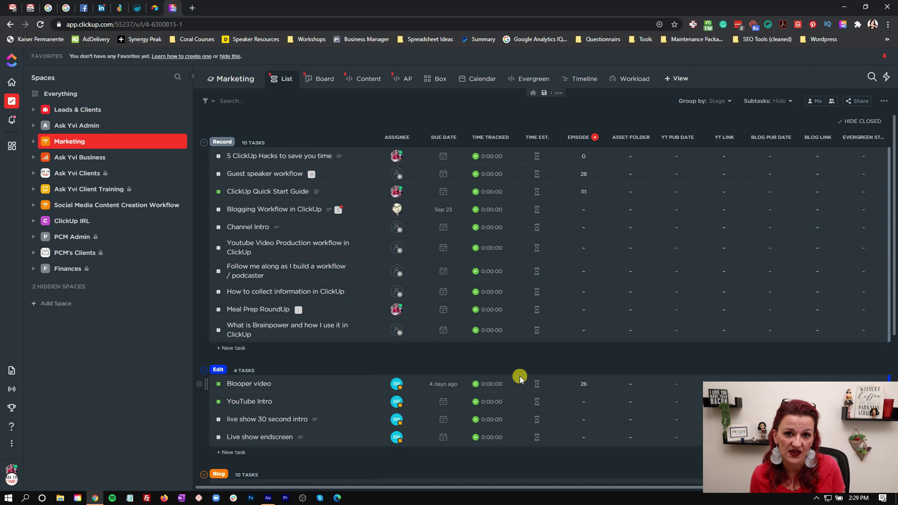
Expand Marketing in the sidebar to reveal its YouTube, Blog, ATD Live and other folders.
click(69, 141)
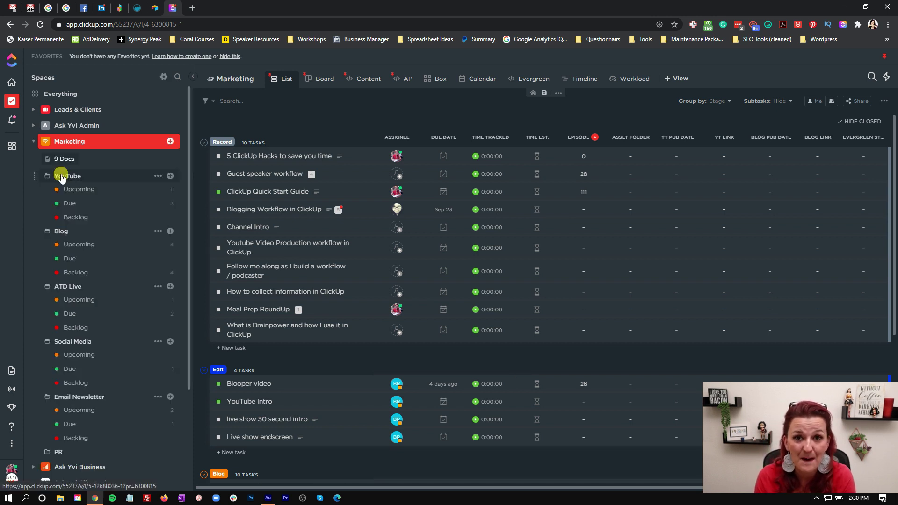